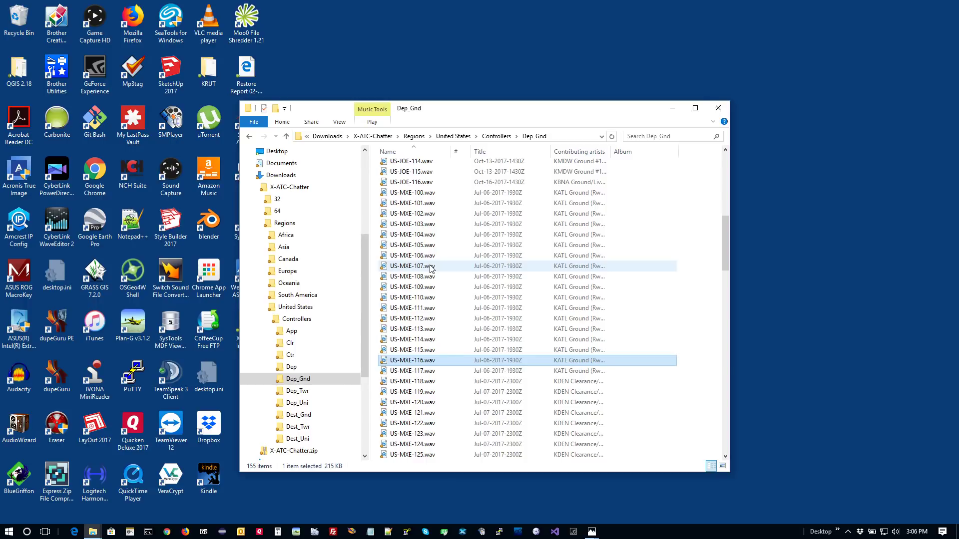
- Browse from Downloads to the X-ATC-Chatter Regions folder listing its seven region folders
click(274, 180)
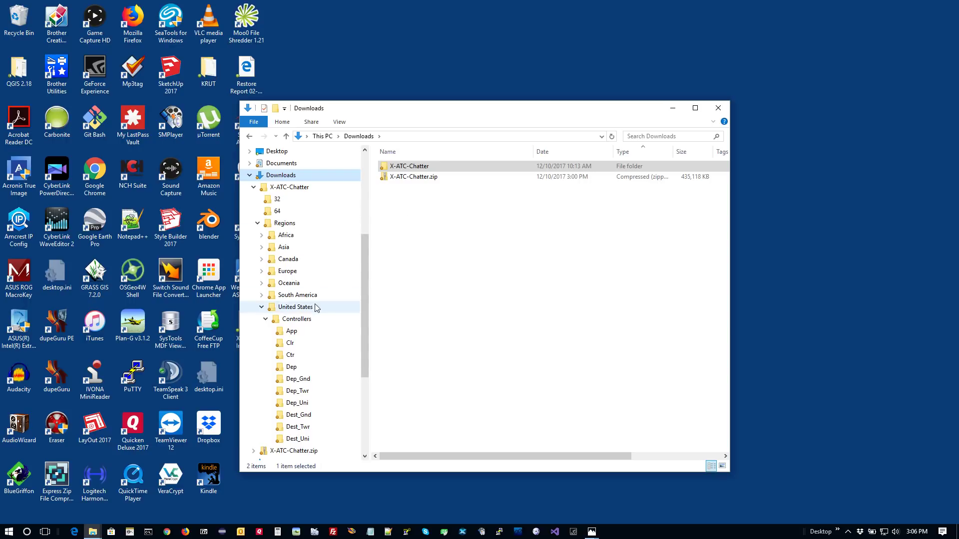
click(293, 310)
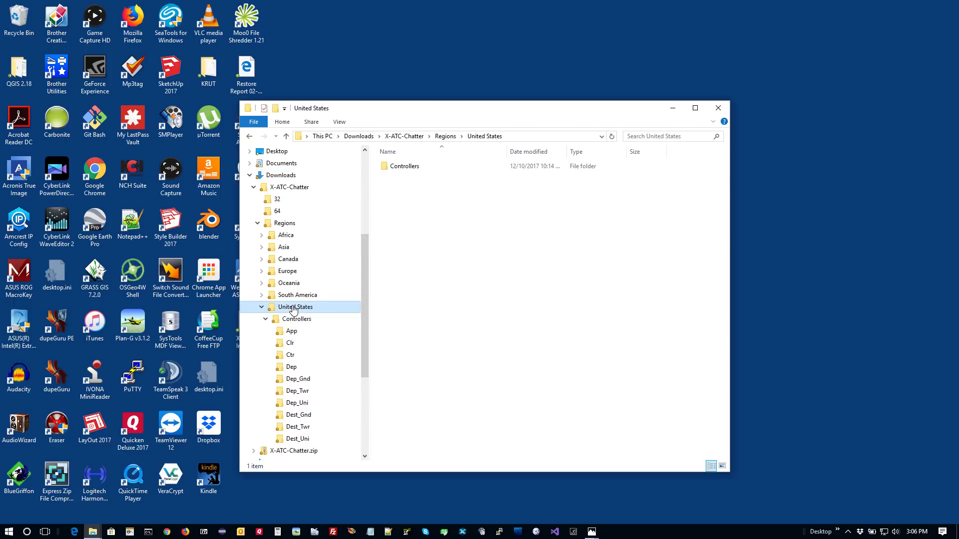
click(284, 223)
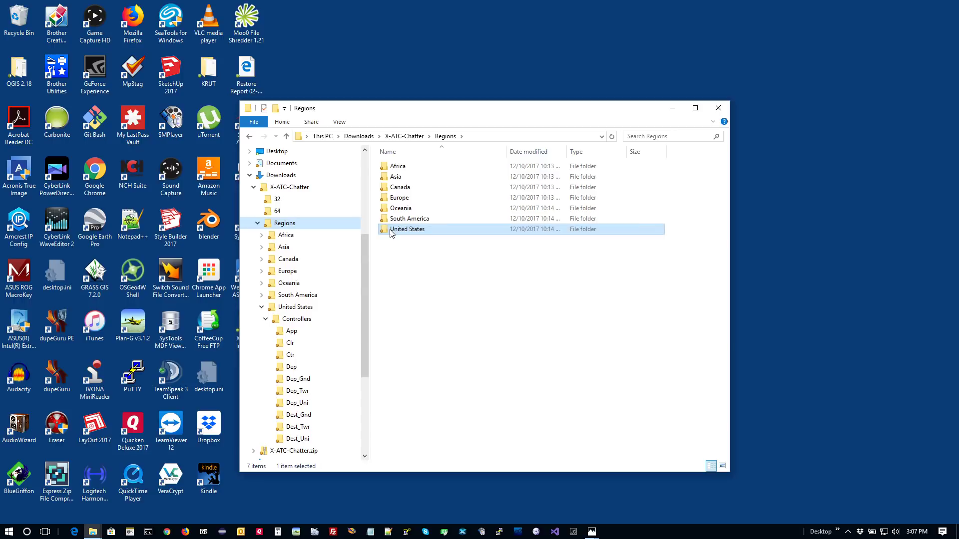
- Open the United States region folder and copy its Controllers folder
click(406, 230)
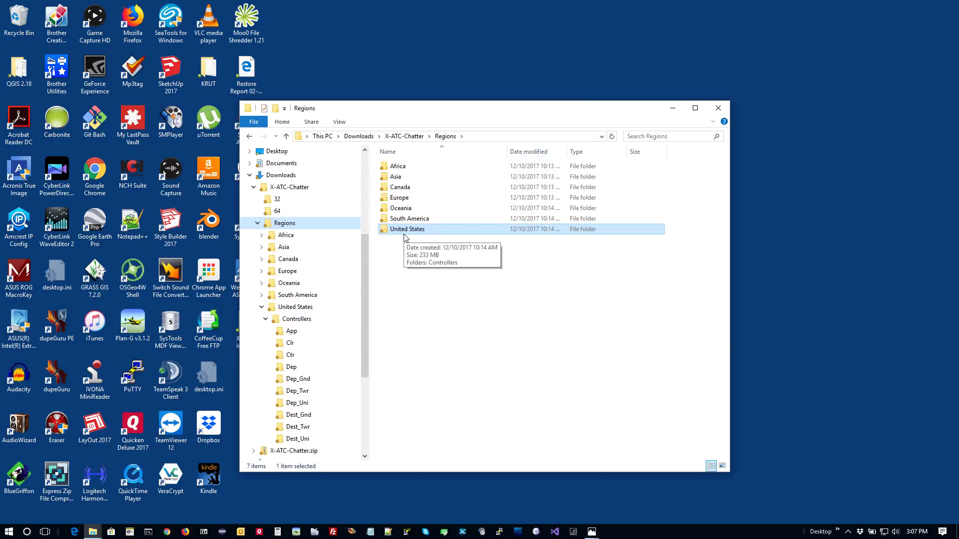
double_click(400, 229)
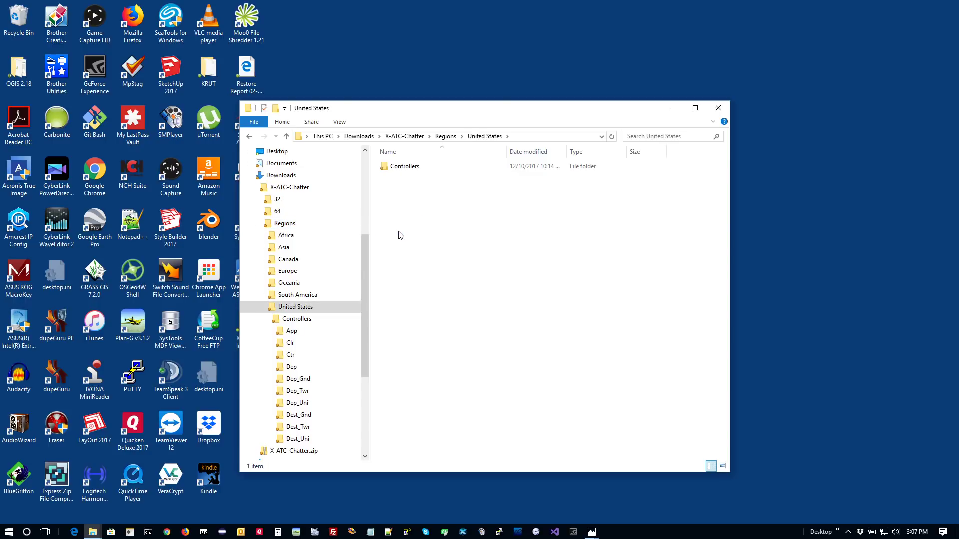
click(415, 172)
right_click(415, 172)
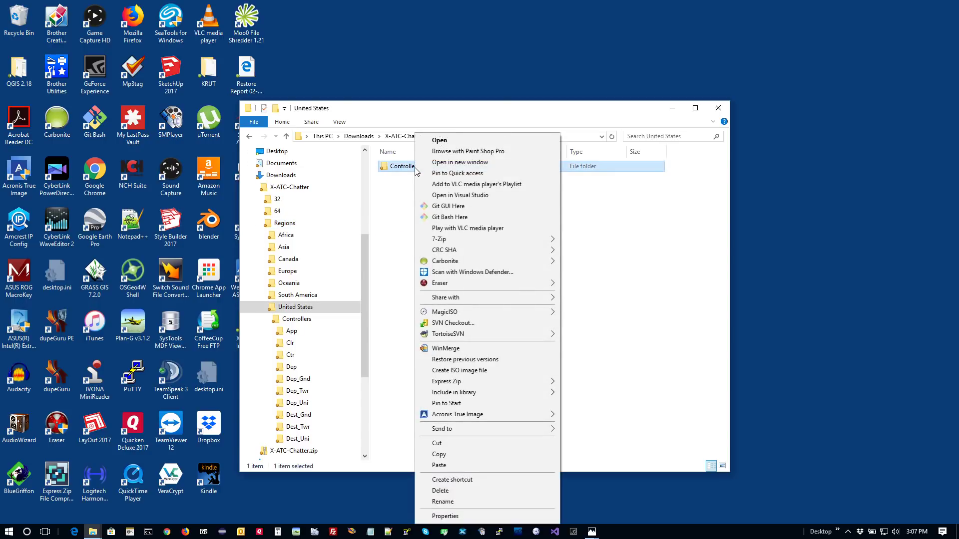
click(460, 454)
- Go to the empty C:\Pilot2ATC_200\Sounds\ATC_Chatter folder to paste it there
drag(364, 310, 365, 371)
click(278, 368)
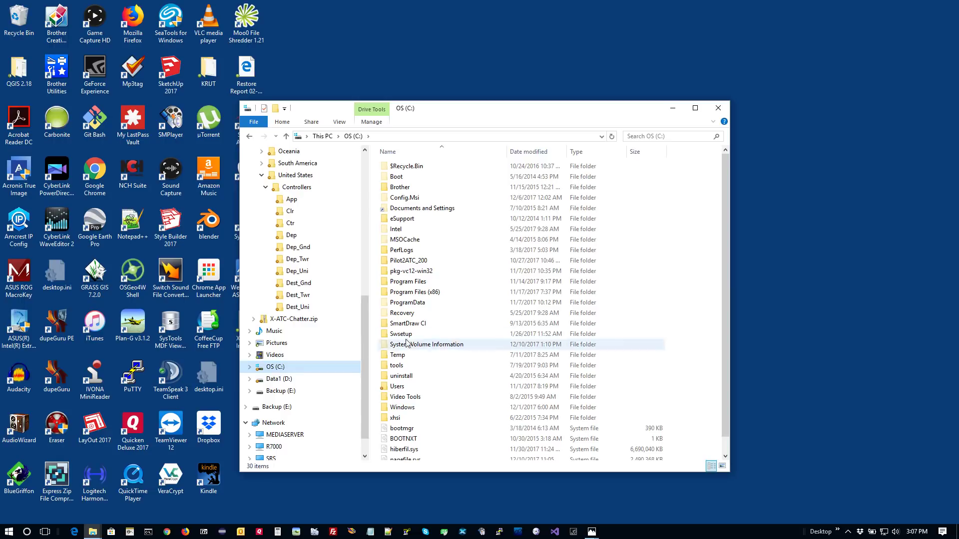
double_click(413, 263)
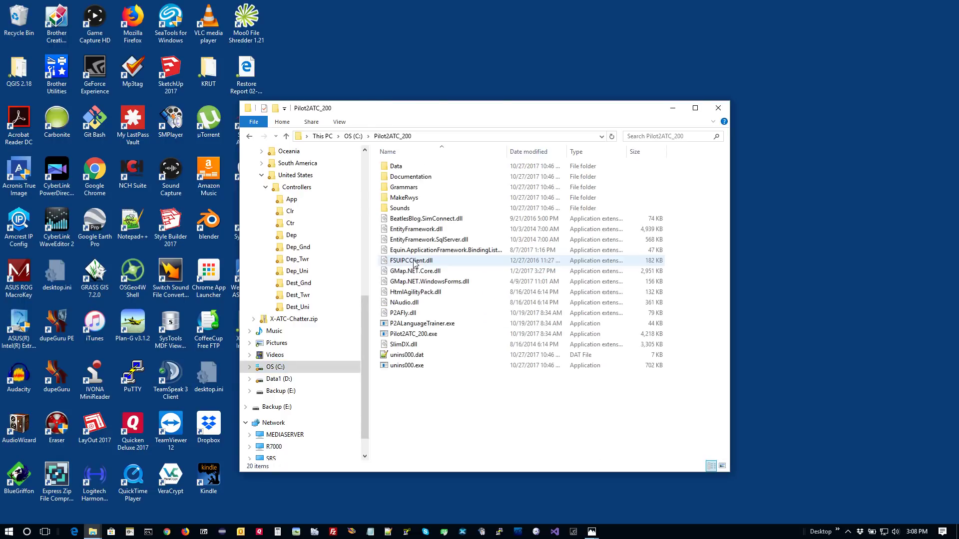
double_click(409, 210)
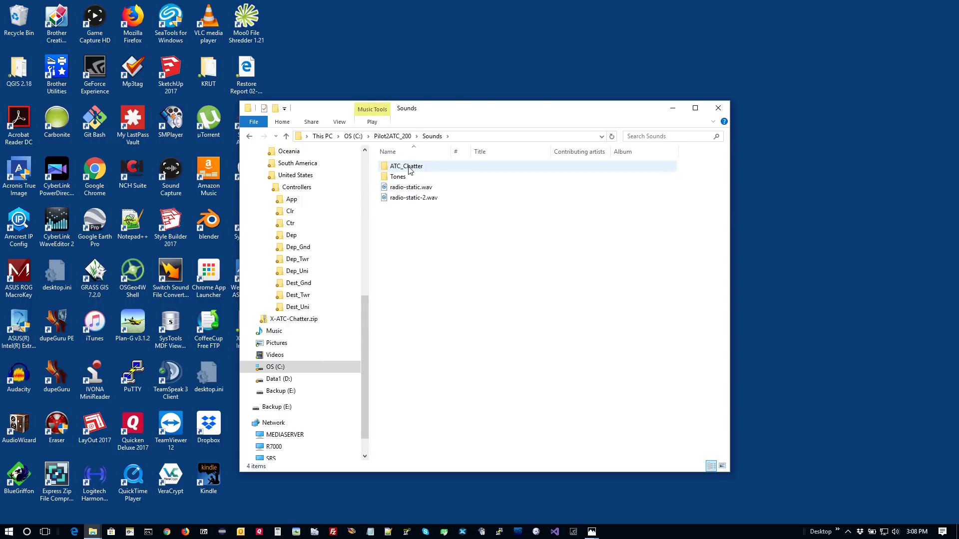
double_click(407, 166)
right_click(425, 211)
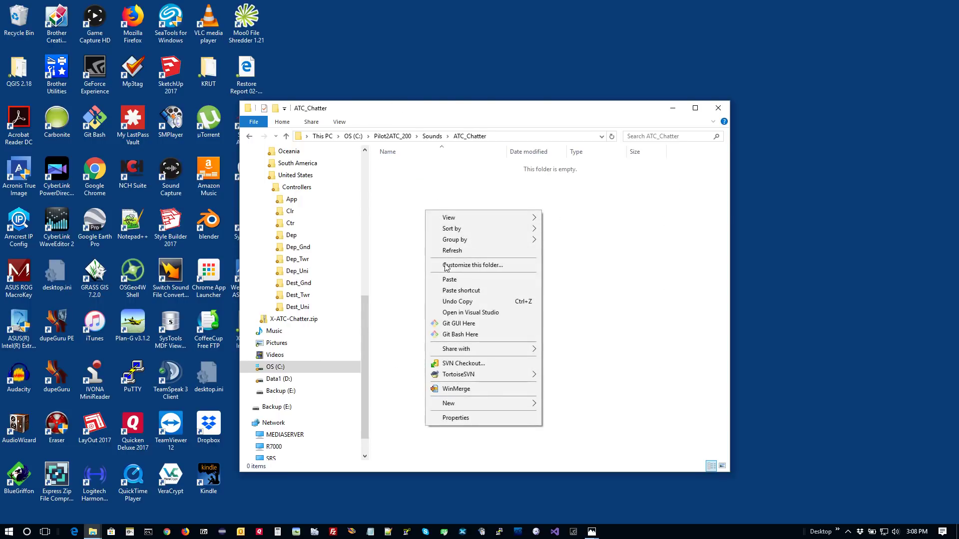
- Paste the copied Controllers folder into the ATC_Chatter folder
click(452, 282)
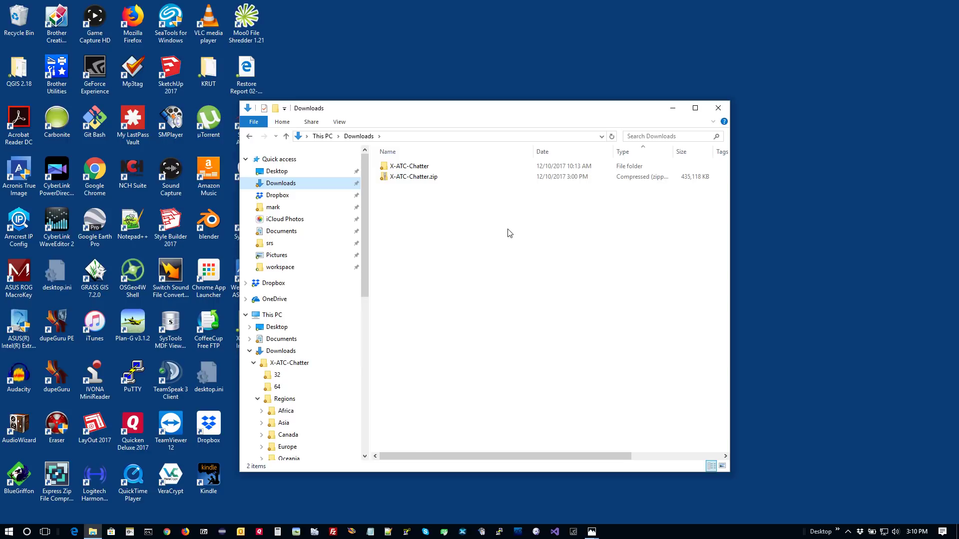
- Copy the X-ATC-Chatter folder from Downloads
click(415, 169)
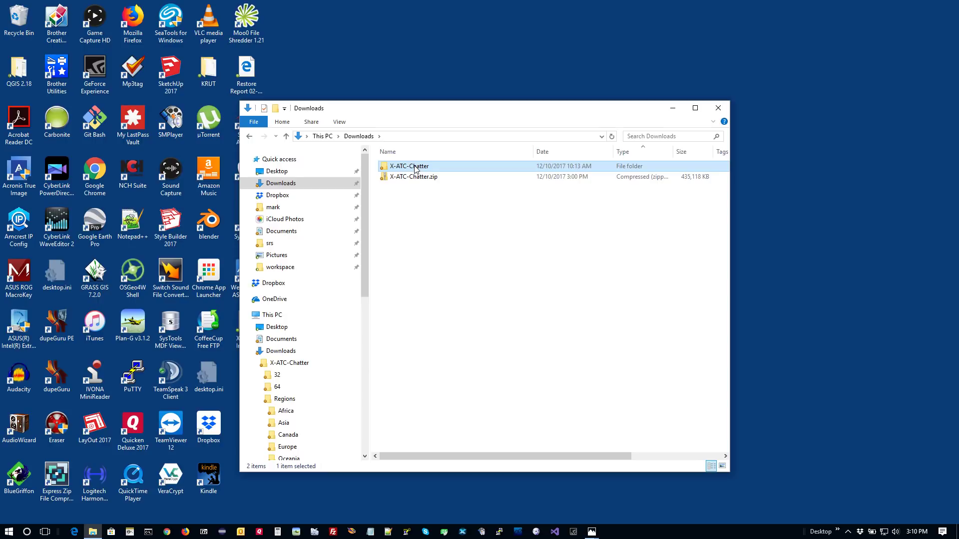
right_click(414, 169)
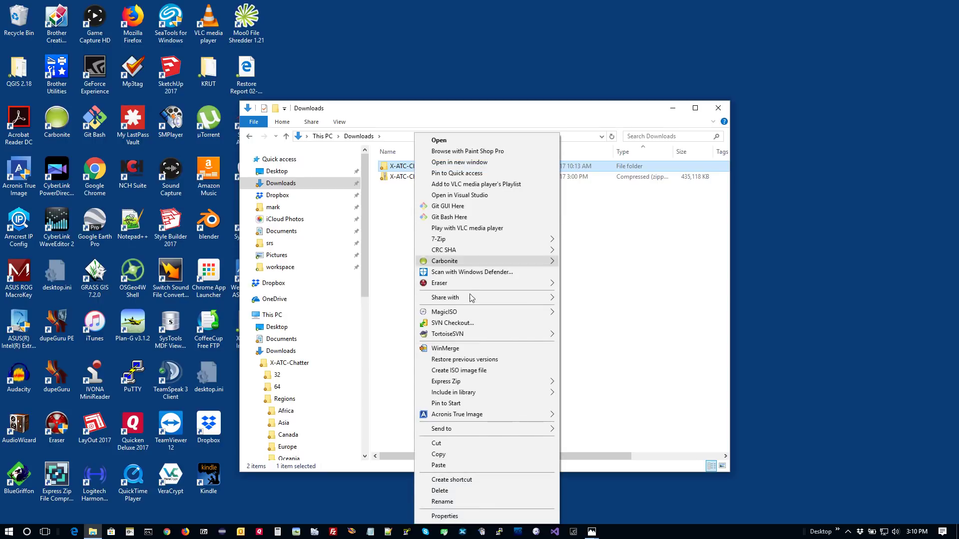
click(439, 454)
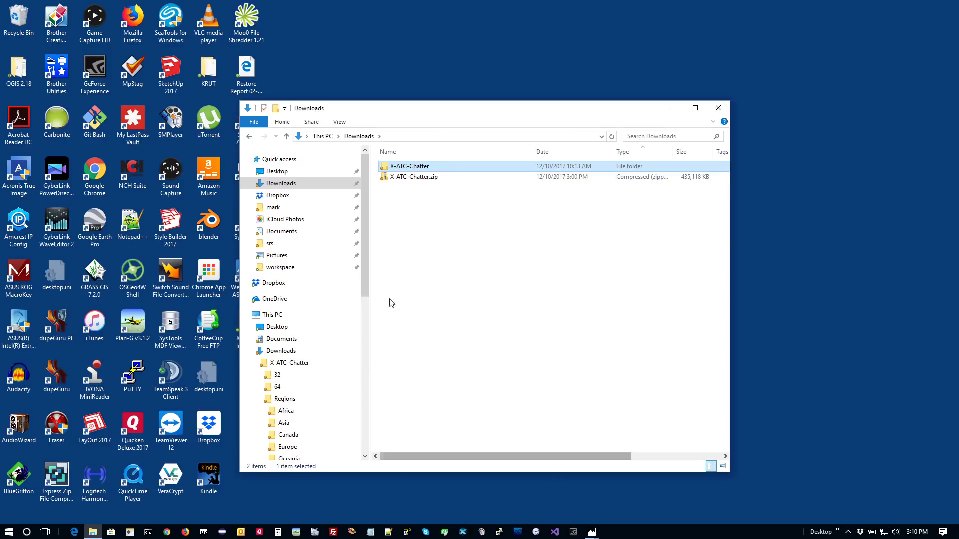
- Paste X-ATC-Chatter into D:\X-Plane 11\Resources\plugins
click(250, 352)
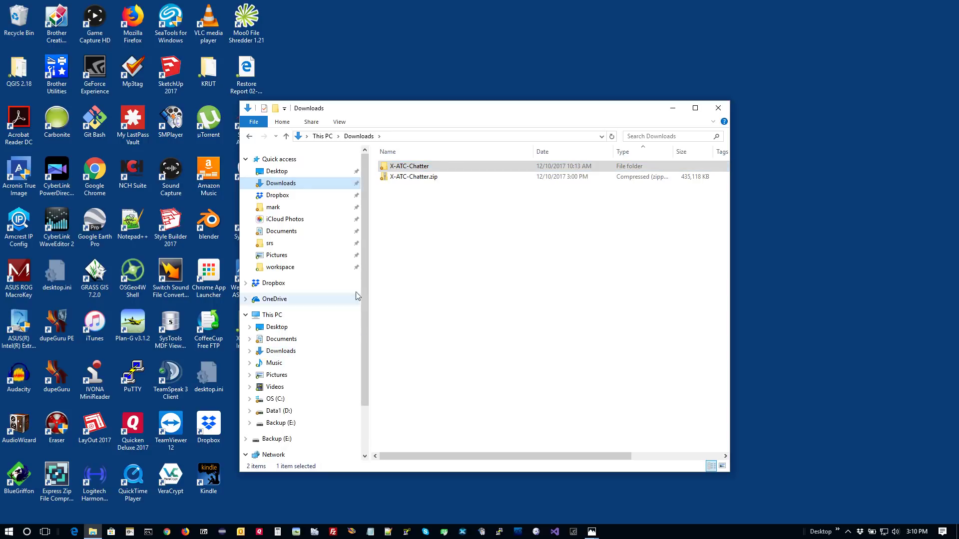
scroll(366, 319, down, 2)
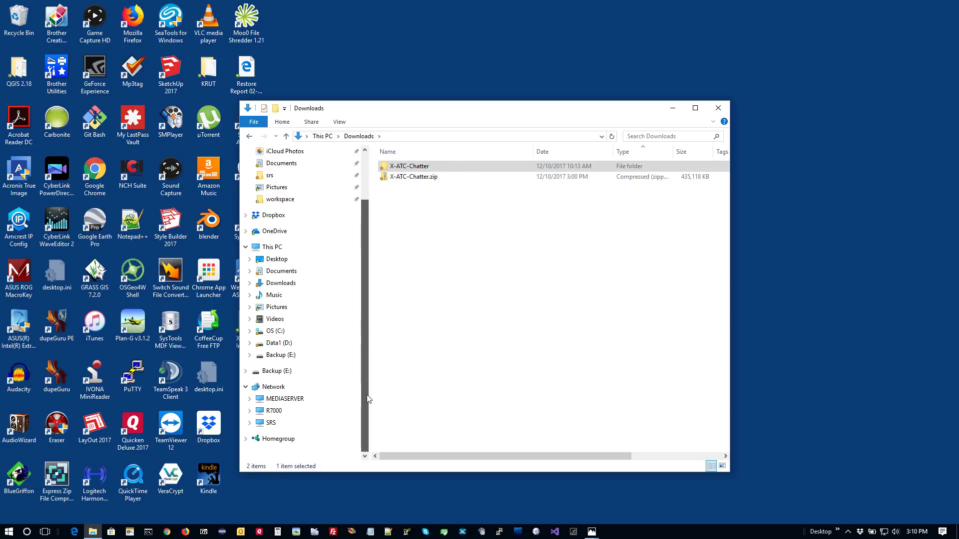
click(285, 343)
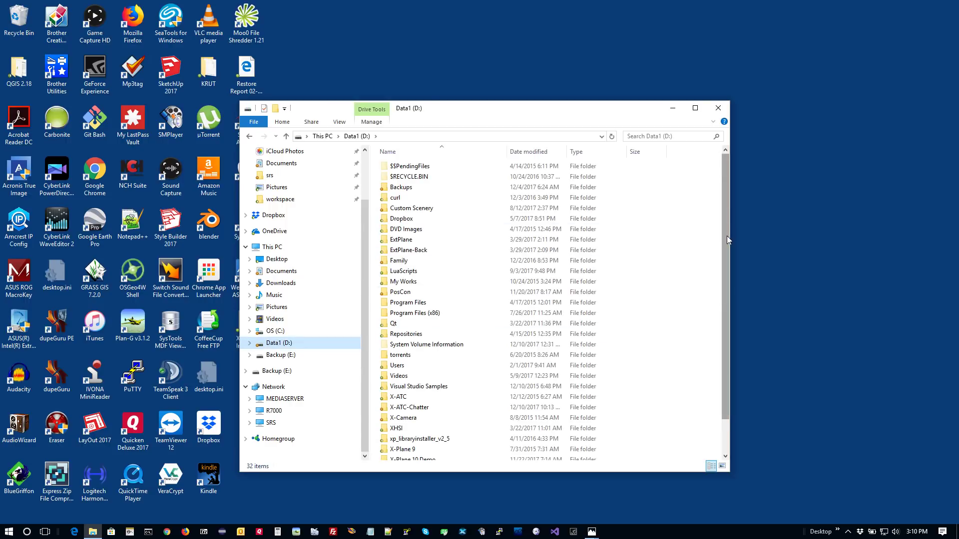
scroll(729, 241, down, 1)
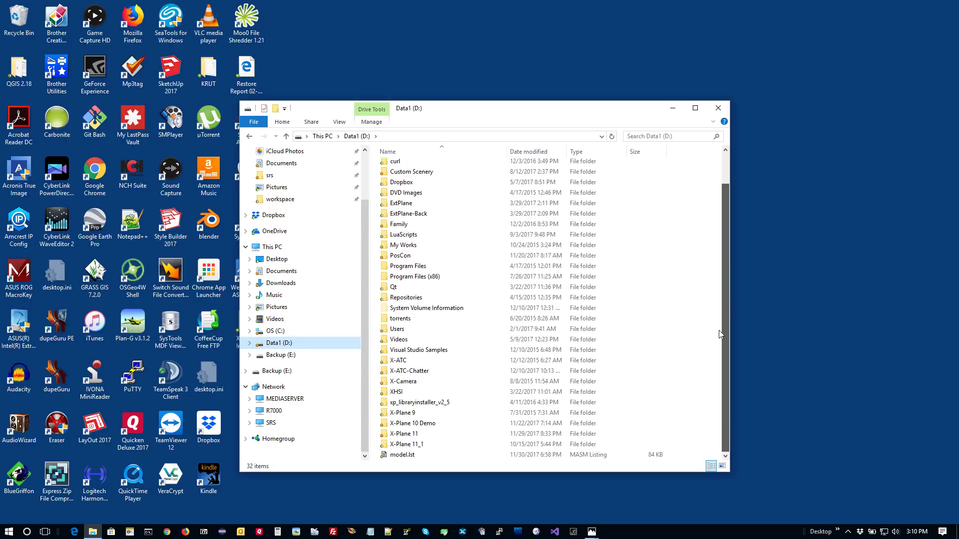
double_click(406, 433)
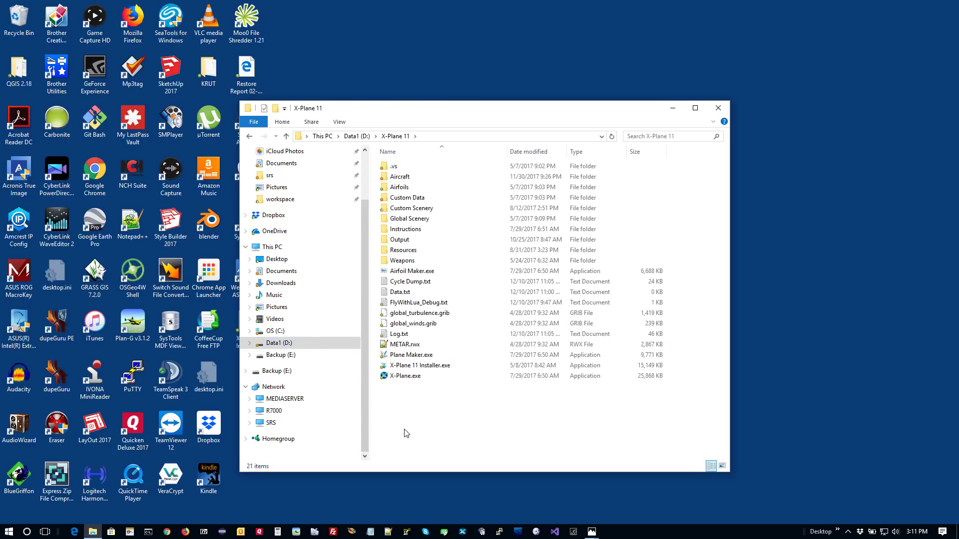
double_click(402, 250)
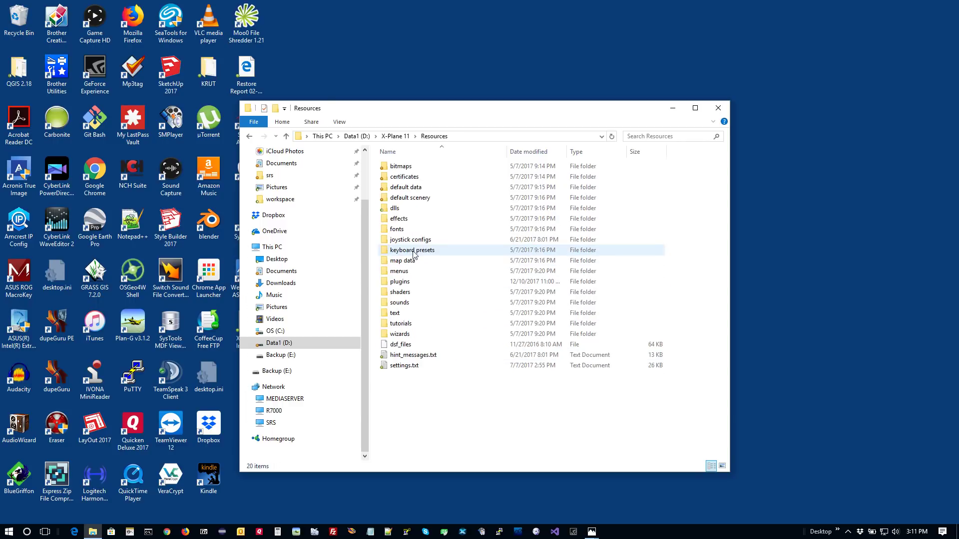
double_click(400, 282)
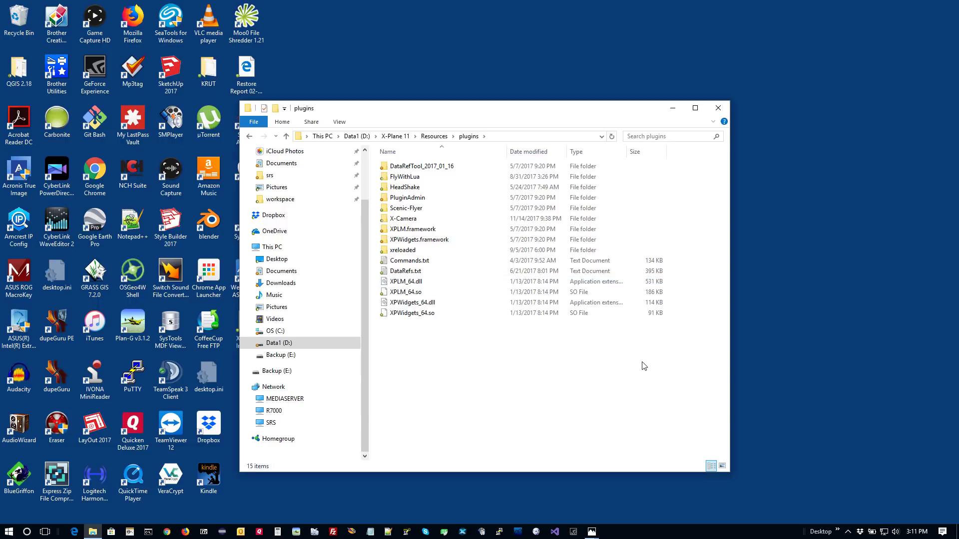
right_click(611, 358)
click(646, 220)
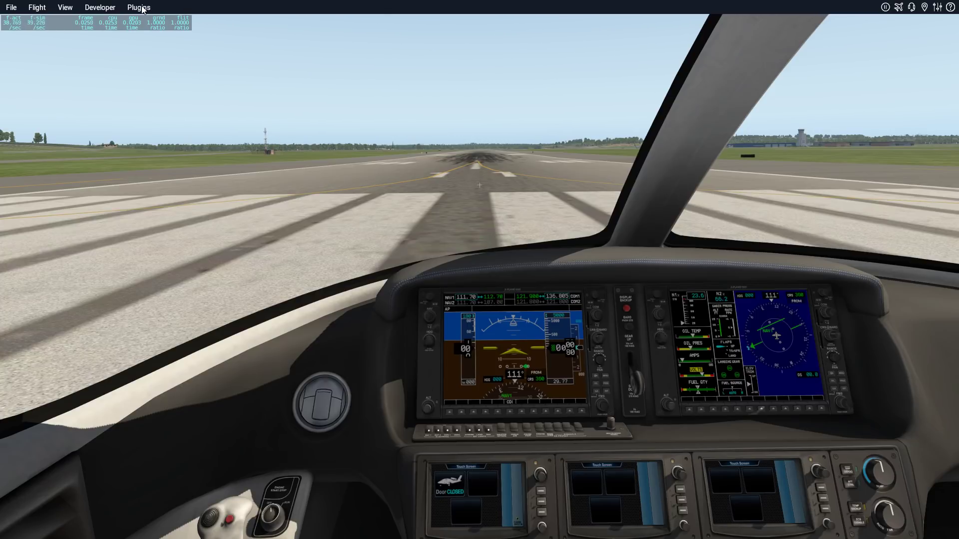
- Open the X-ATC-Chatter 1.5.1 Control Panel from the Plugins menu
click(139, 7)
mouse_move(150, 47)
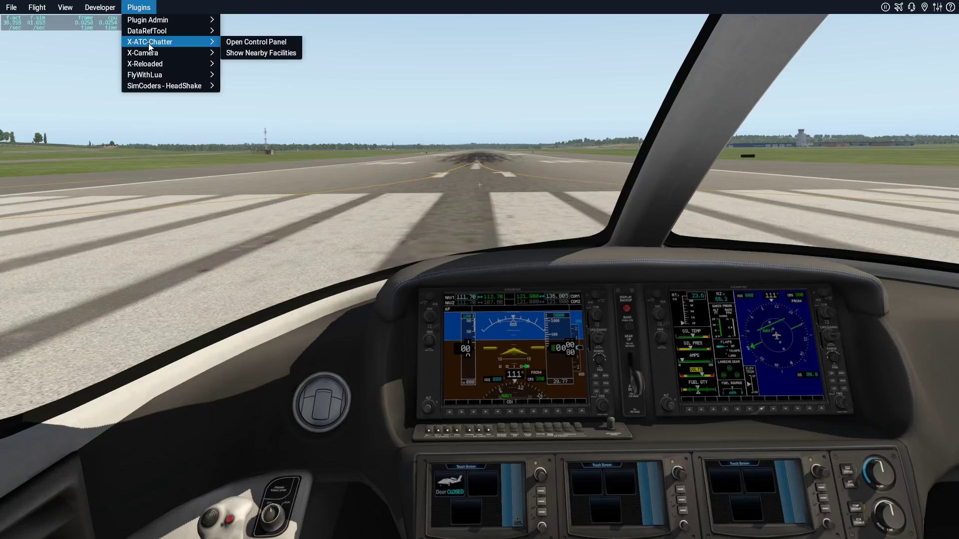
click(252, 45)
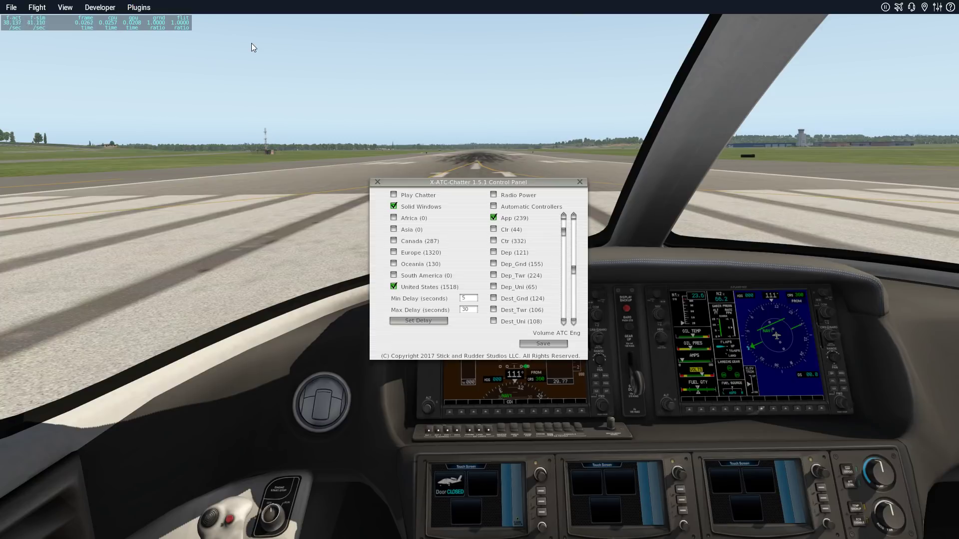
- Move the chatter panel to the upper left and reselect United States as the region
drag(416, 182, 93, 92)
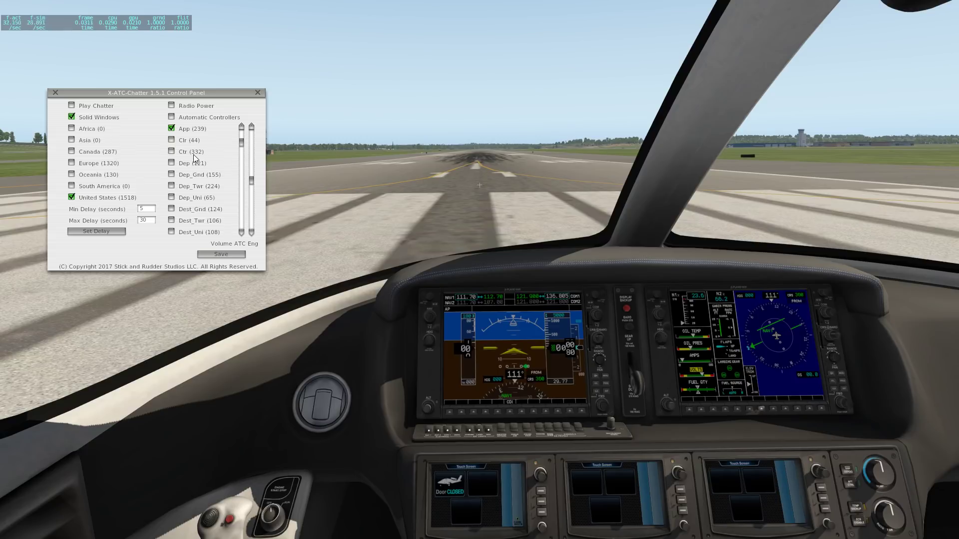
click(72, 162)
click(71, 197)
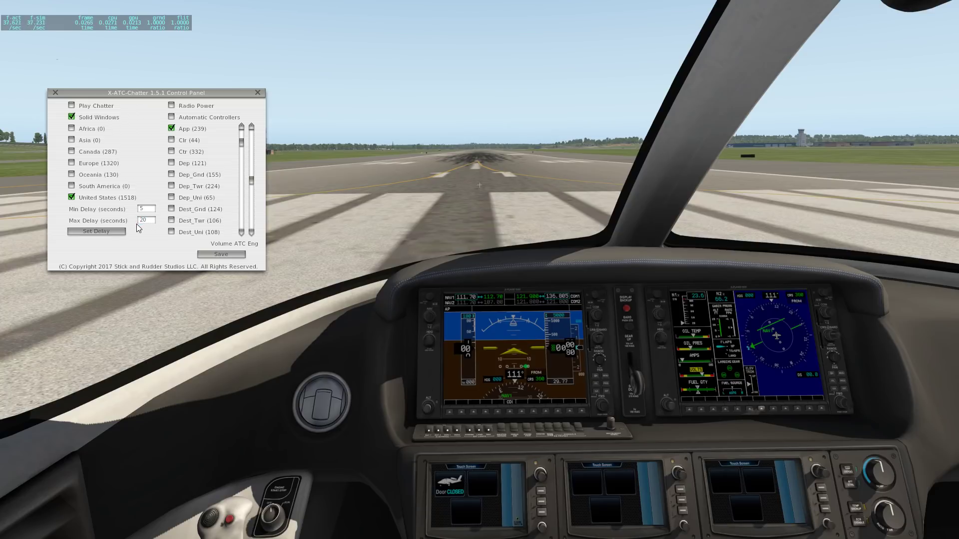
- Save the chatter settings and reopen the panel to confirm United States with 5–20 second delay
click(226, 256)
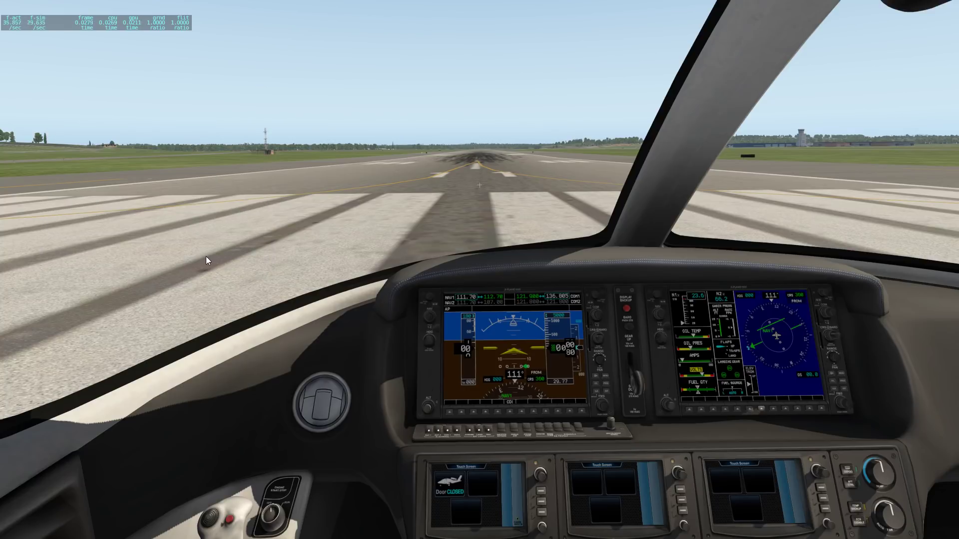
mouse_move(240, 10)
click(138, 7)
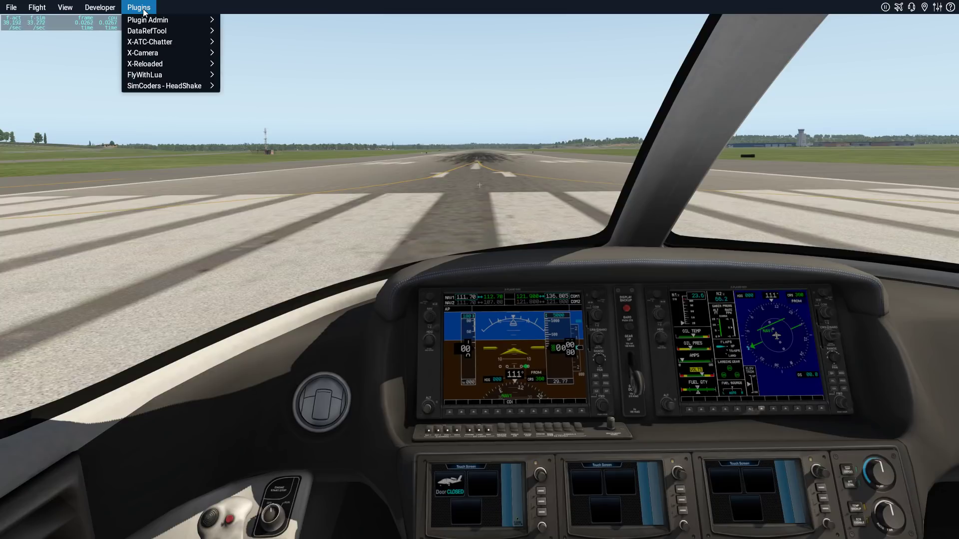
mouse_move(169, 43)
click(230, 42)
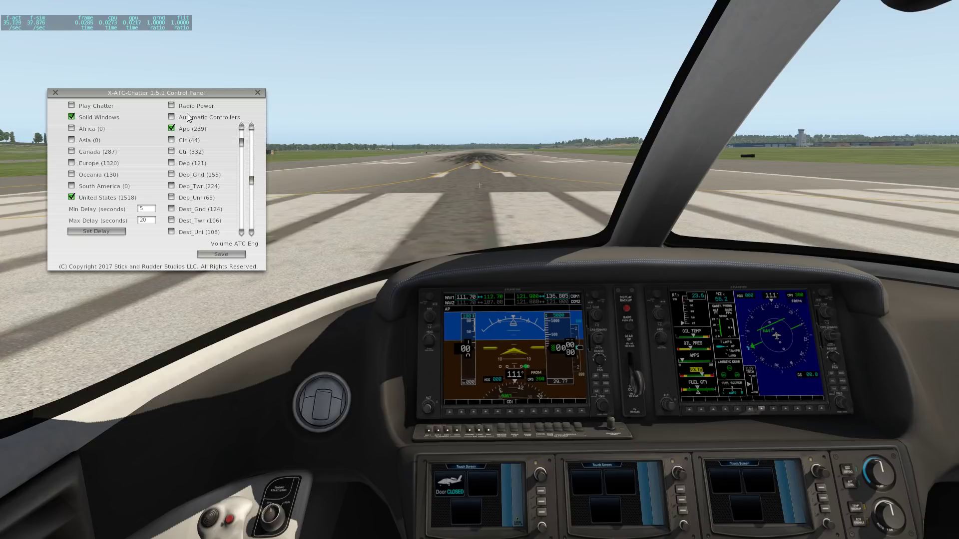
click(71, 105)
click(72, 106)
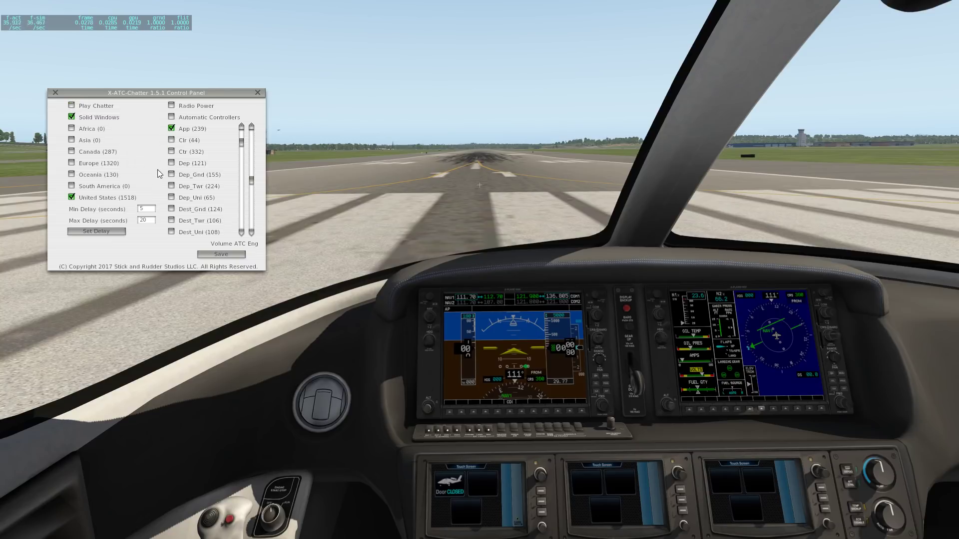